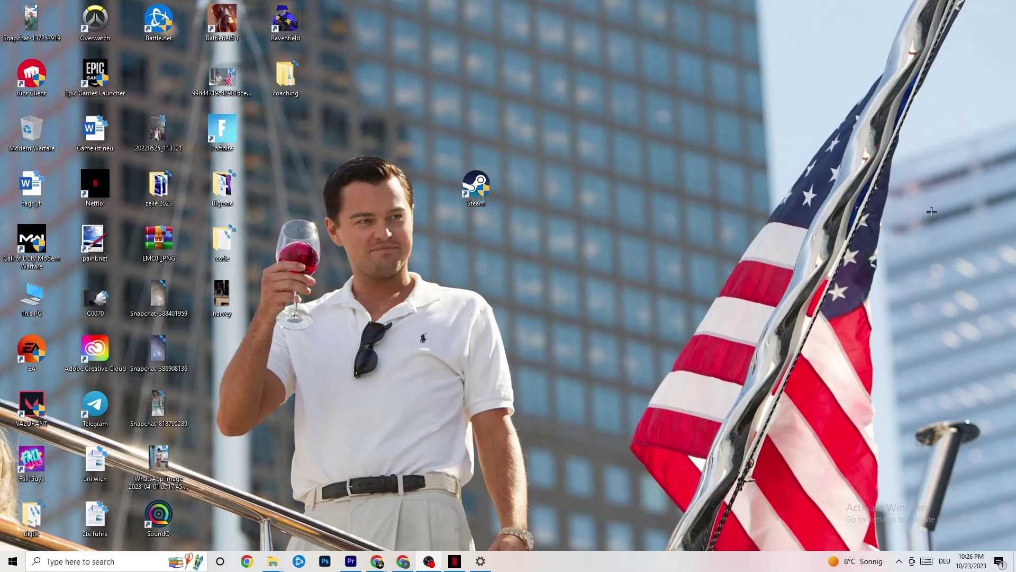
{"action": "mouse_move", "coordinate": [494, 200]}
{"action": "left_mouse_down"}
{"action": "mouse_move", "coordinate": [430, 199]}
{"action": "mouse_move", "coordinate": [495, 209]}
{"action": "mouse_move", "coordinate": [494, 199]}
{"action": "left_mouse_up"}
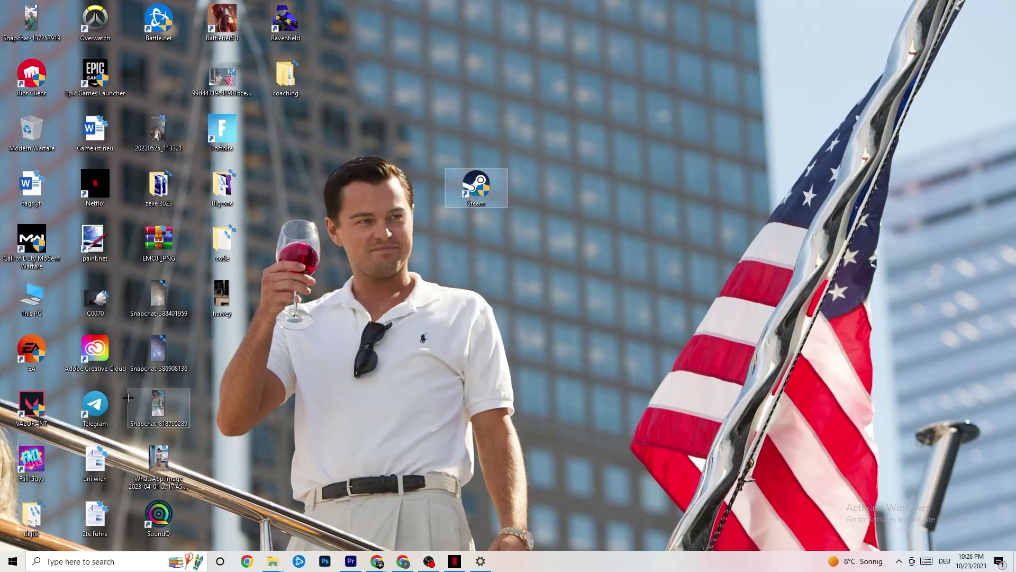
{"action": "left_click_drag", "start_coordinate": [480, 199], "coordinate": [483, 204]}
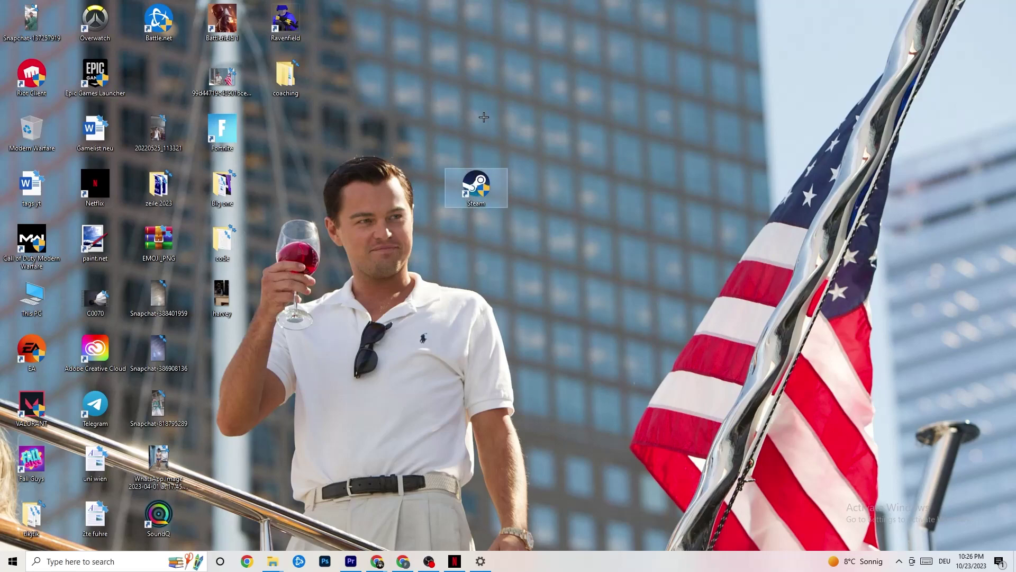
{"action": "right_click", "coordinate": [485, 185]}
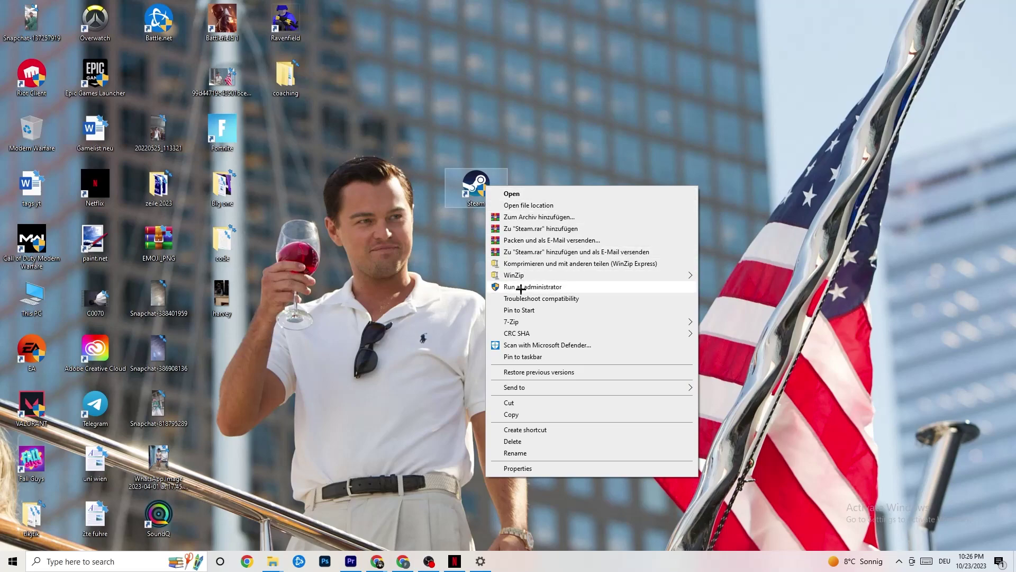
{"action": "left_click", "coordinate": [437, 282]}
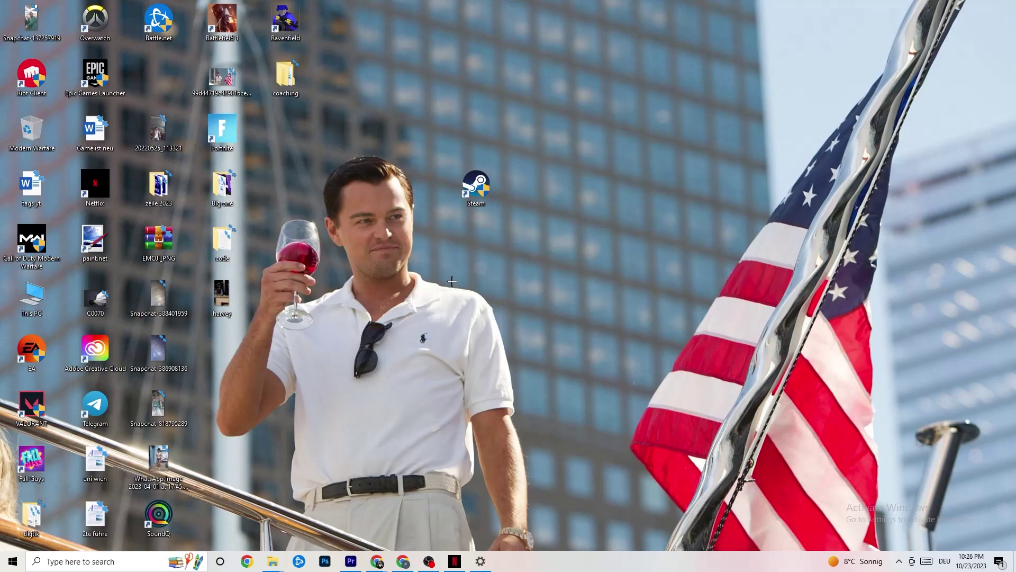
Step: Open the Steam shortcut's compatibility properties, review the compatibility mode choices and administrator option, and accept the settings
{"action": "right_click", "coordinate": [475, 188]}
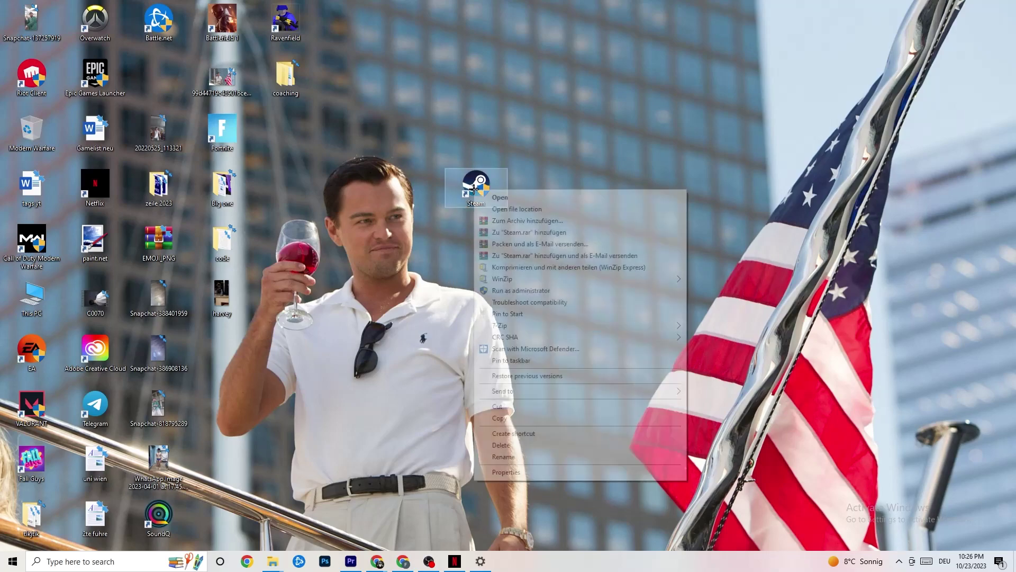
{"action": "left_click", "coordinate": [529, 475]}
{"action": "left_click_drag", "start_coordinate": [551, 196], "coordinate": [500, 115]}
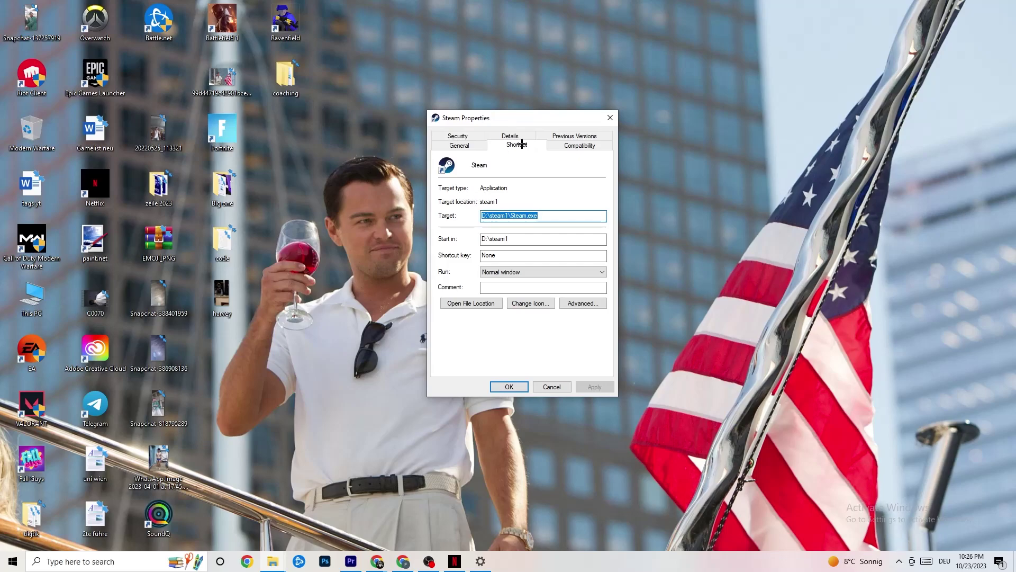
{"action": "left_click", "coordinate": [551, 144]}
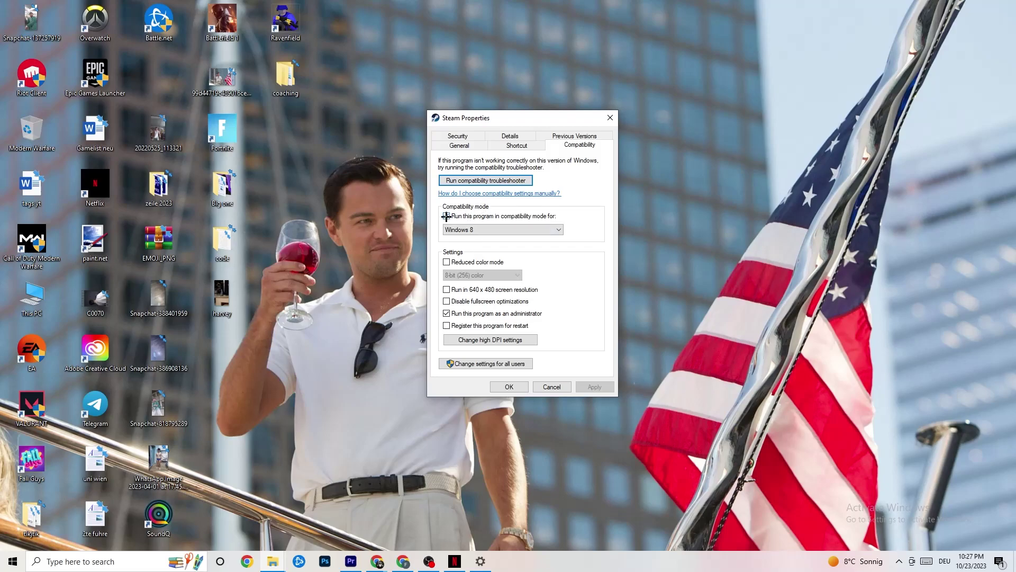
{"action": "left_click", "coordinate": [491, 229]}
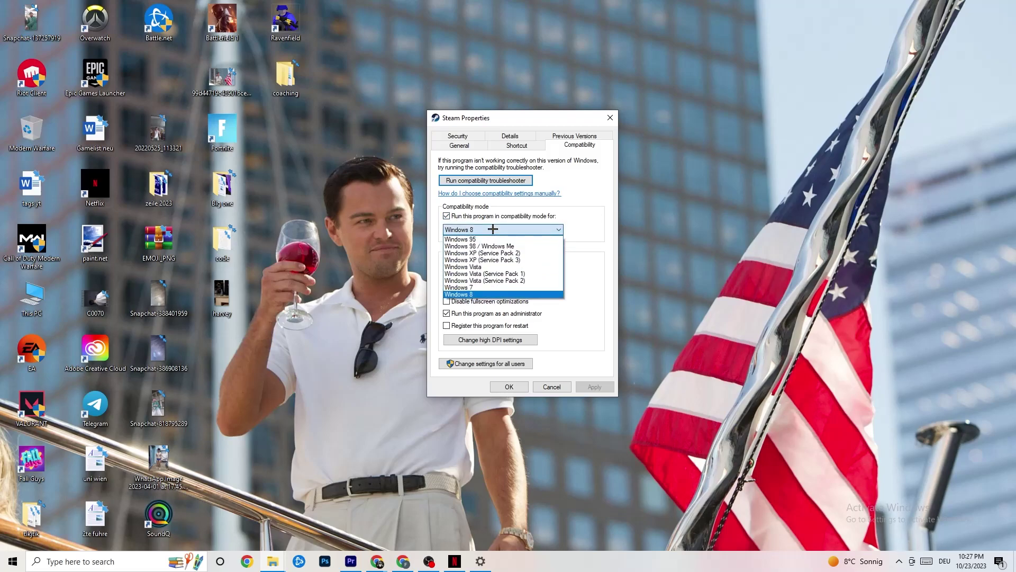
{"action": "left_click", "coordinate": [584, 239]}
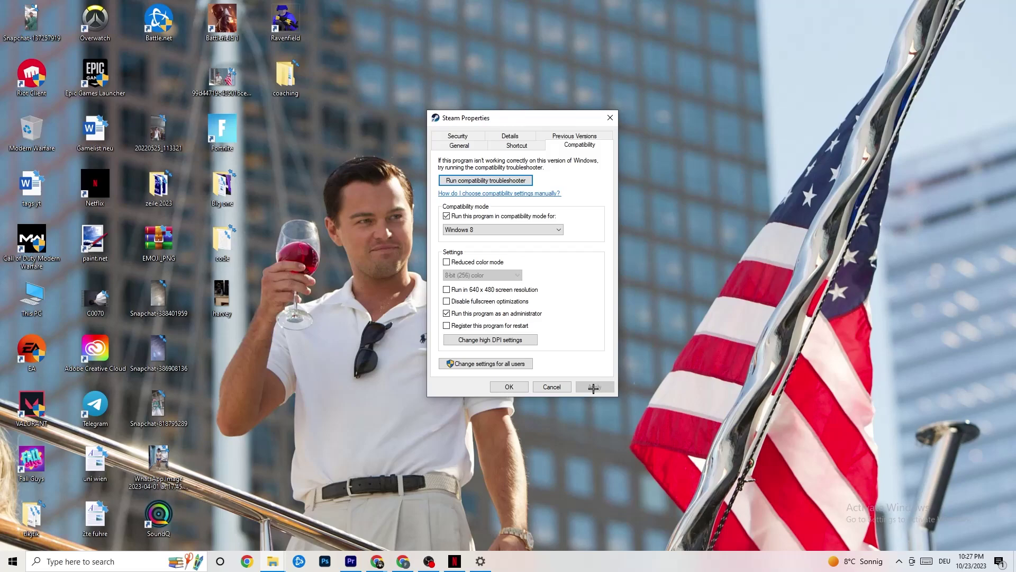
{"action": "left_click", "coordinate": [510, 387]}
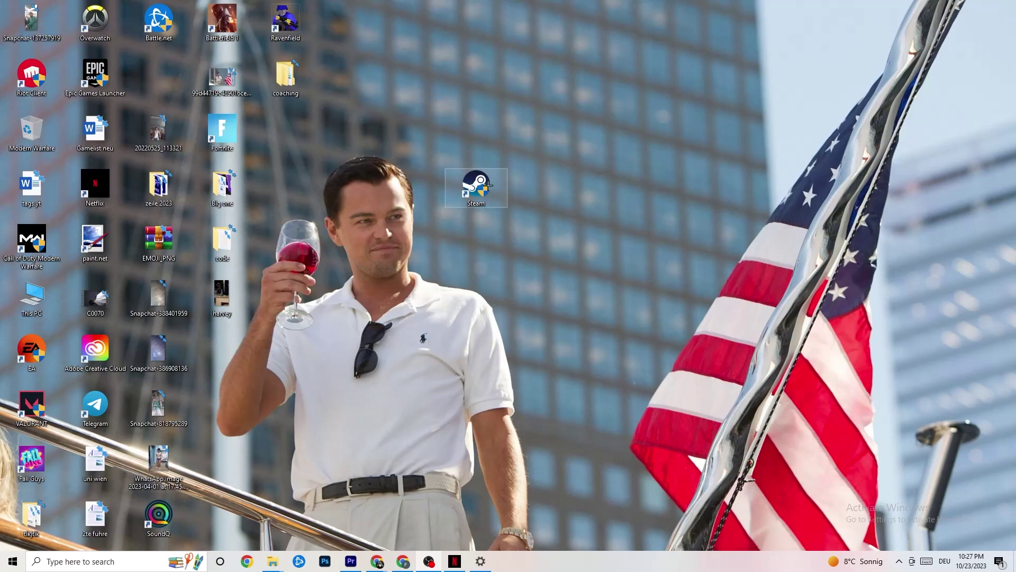
{"action": "left_click", "coordinate": [13, 562]}
{"action": "left_click", "coordinate": [358, 509]}
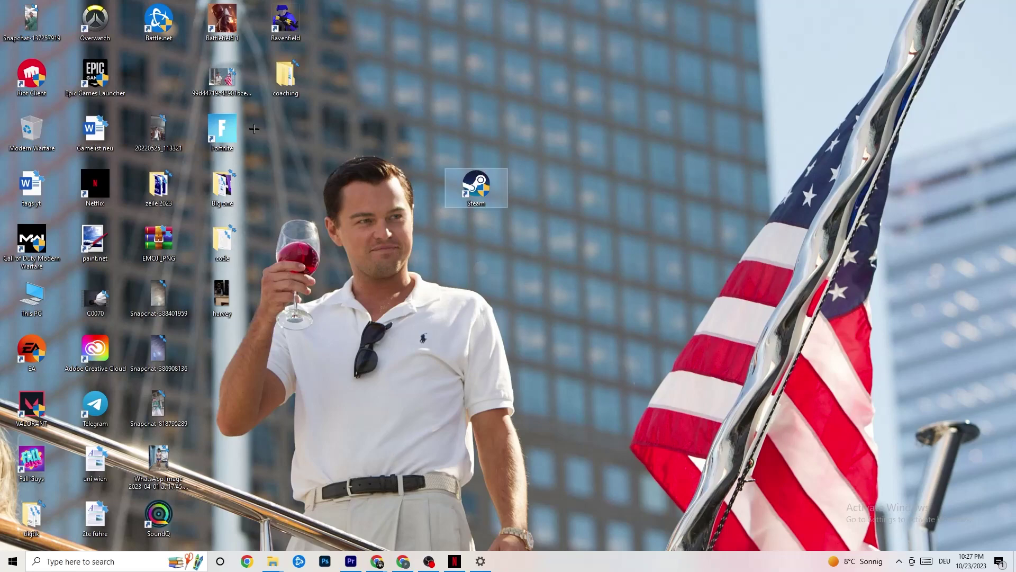
{"action": "right_click", "coordinate": [465, 193]}
{"action": "left_click", "coordinate": [455, 314]}
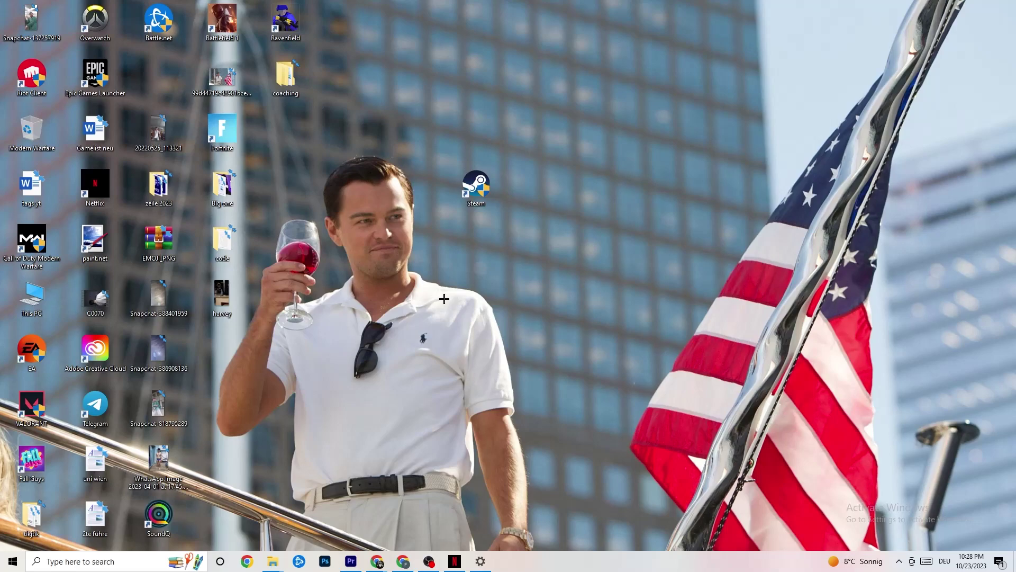
Step: Open Task Manager maximized and check the actions available for the running Google Chrome process
{"action": "right_click", "coordinate": [565, 568]}
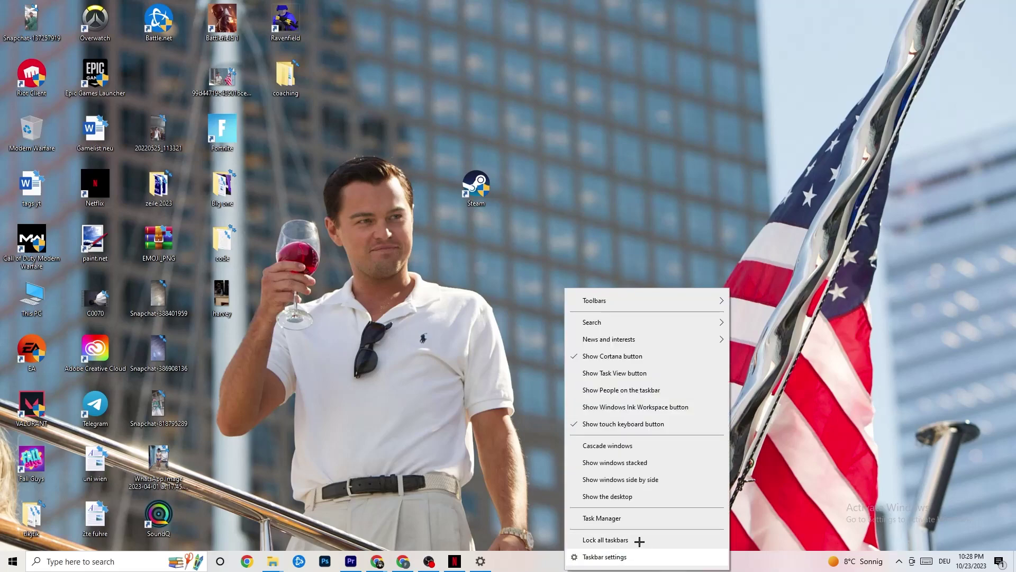
{"action": "left_click", "coordinate": [612, 518]}
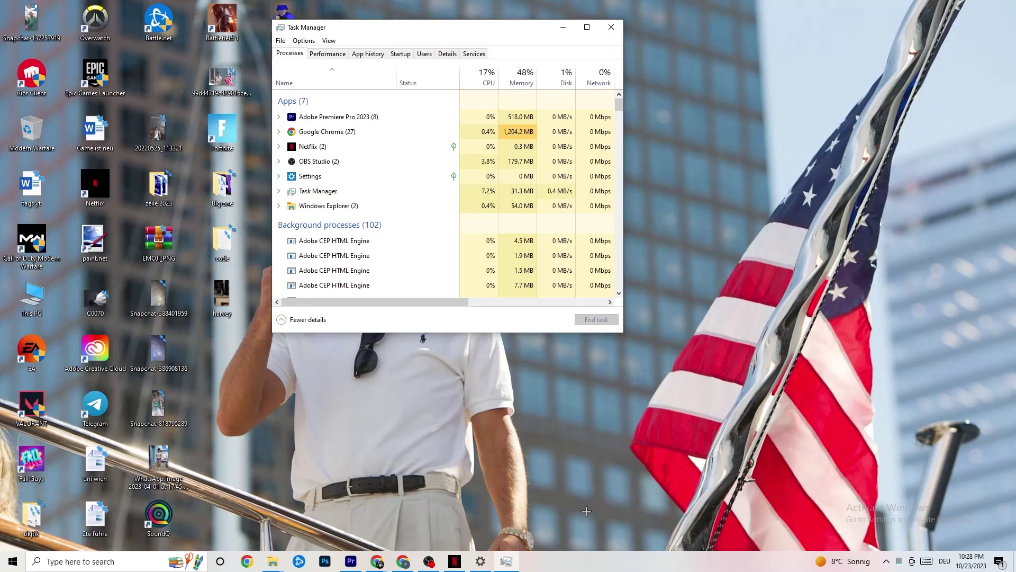
{"action": "left_click", "coordinate": [586, 27]}
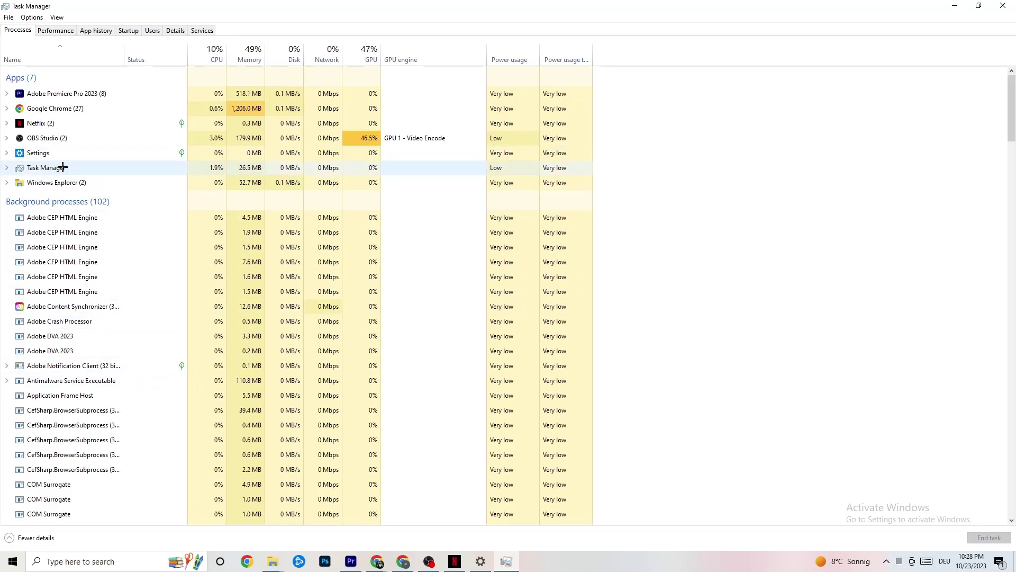
{"action": "right_click", "coordinate": [73, 109]}
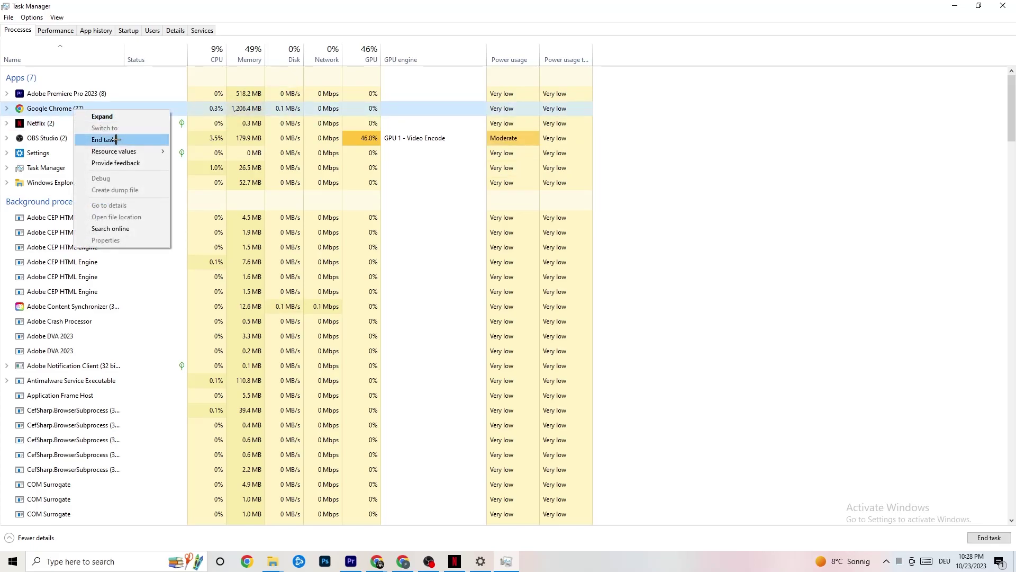
{"action": "left_click", "coordinate": [729, 123]}
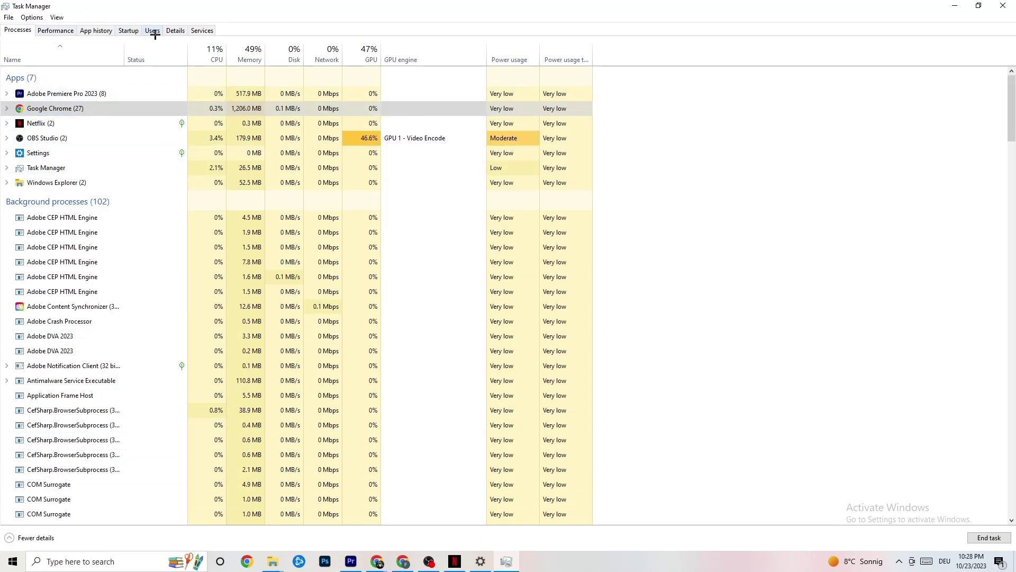
Step: Examine the priority levels available for the Adobe Premiere Pro process in the detailed process list
{"action": "left_click", "coordinate": [174, 30]}
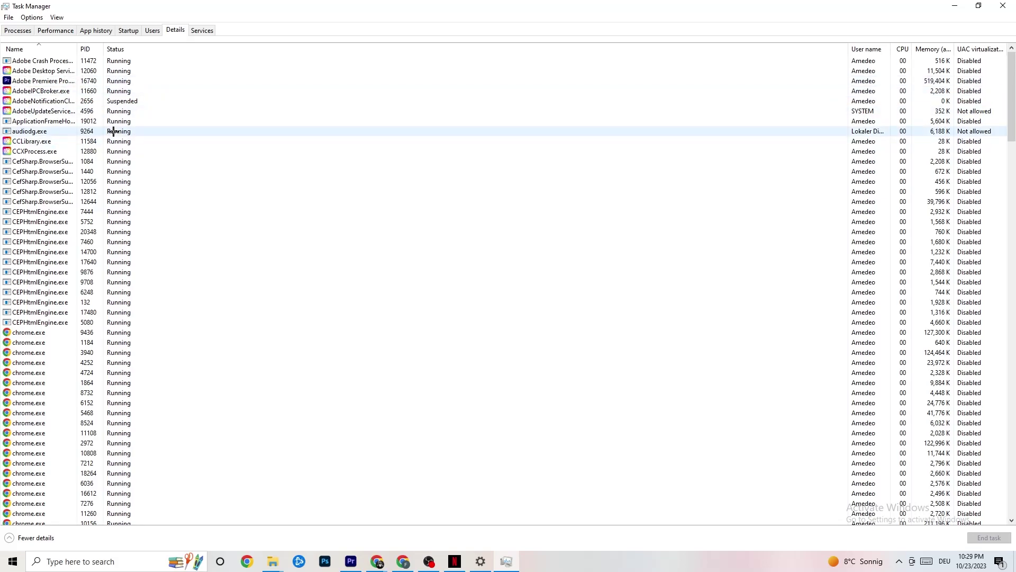
{"action": "right_click", "coordinate": [55, 83]}
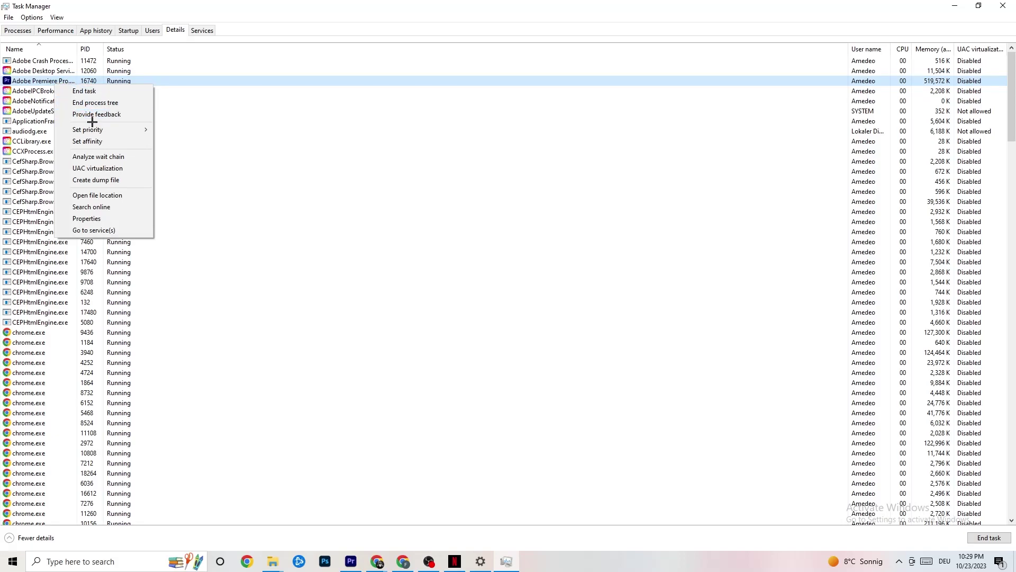
{"action": "mouse_move", "coordinate": [99, 133]}
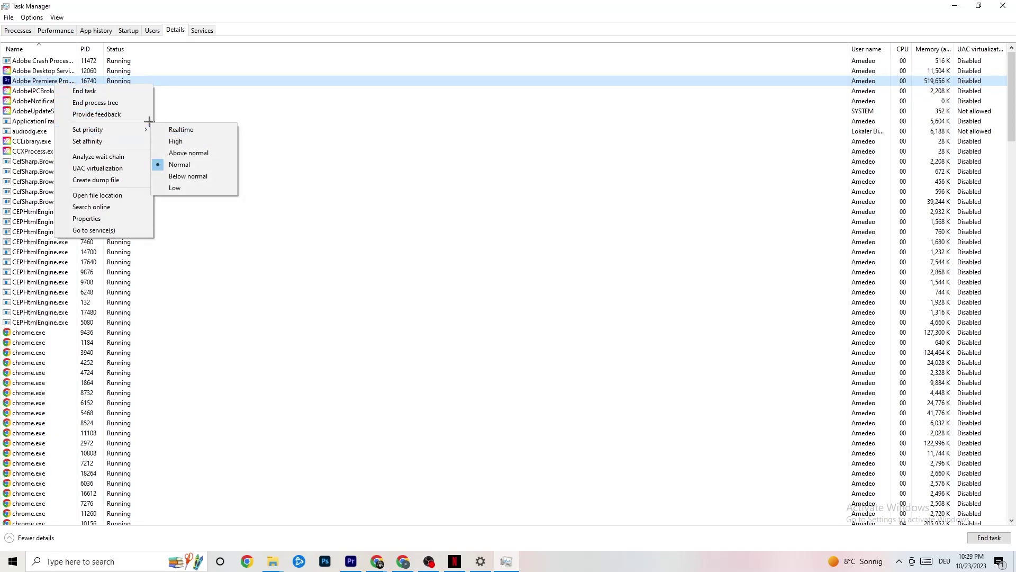
{"action": "mouse_move", "coordinate": [140, 126]}
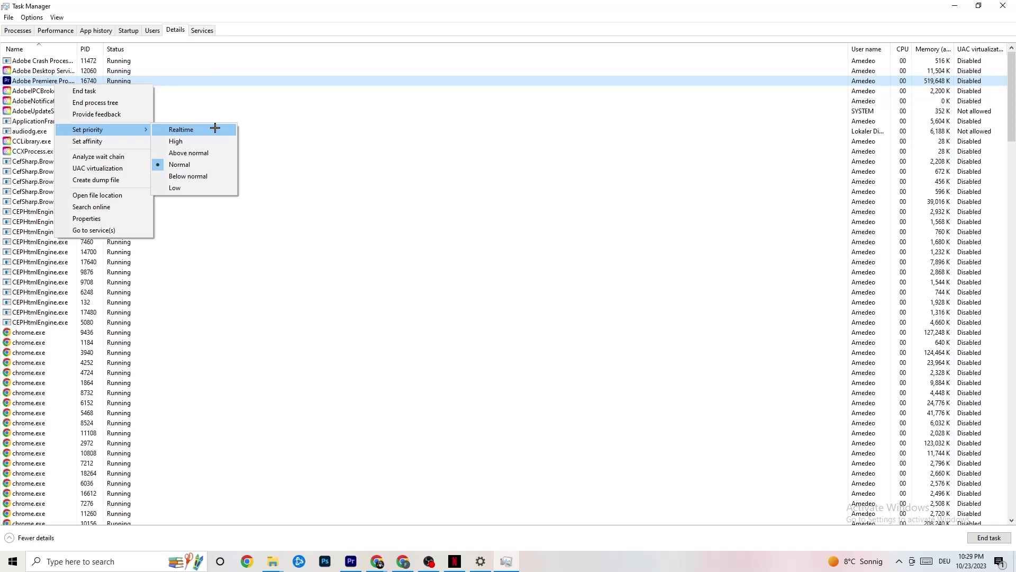
{"action": "left_click", "coordinate": [278, 112]}
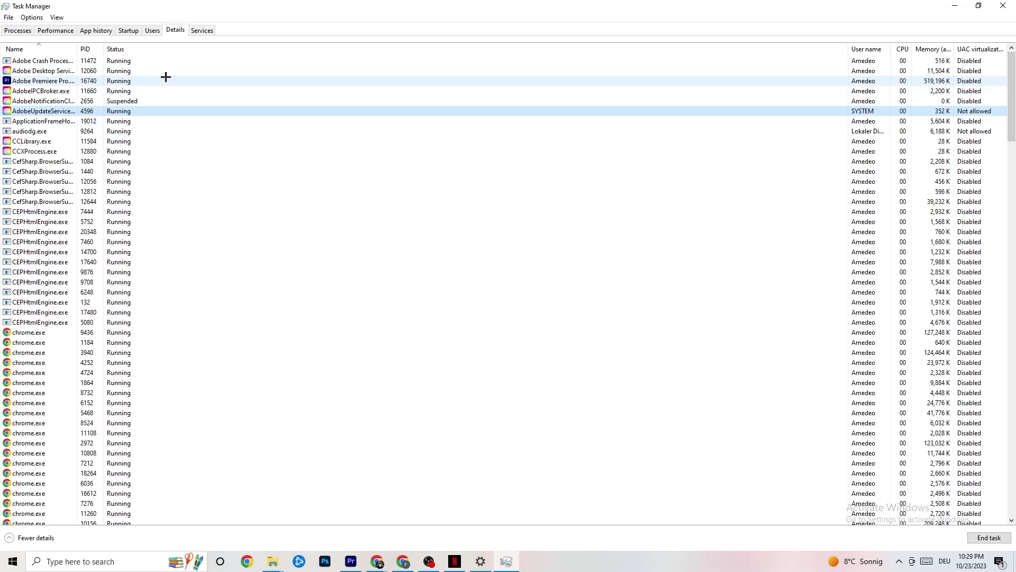
Step: Review the startup programs and the actions available for Razer Synapse, and close Task Manager
{"action": "left_click", "coordinate": [130, 31]}
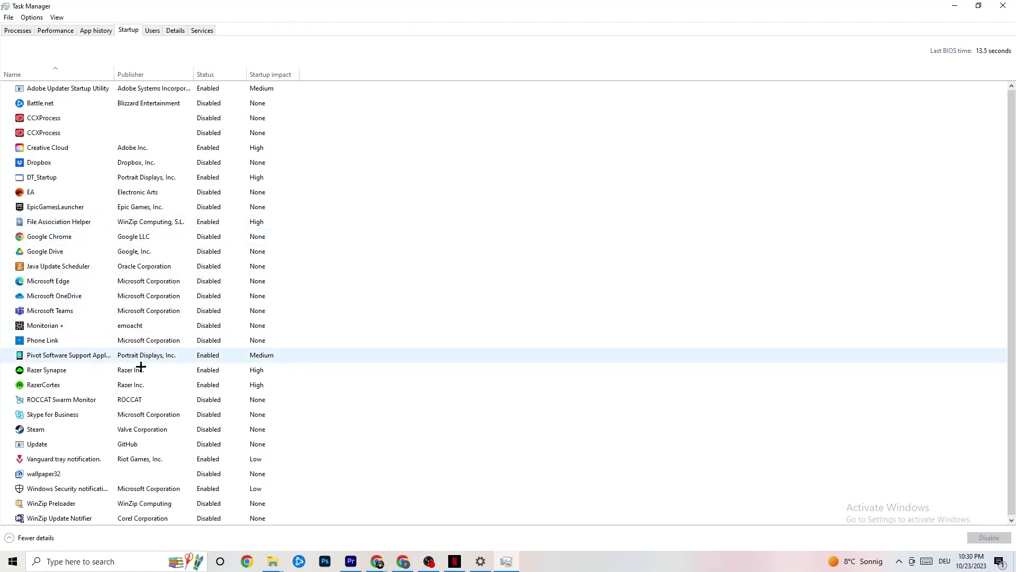
{"action": "right_click", "coordinate": [206, 371]}
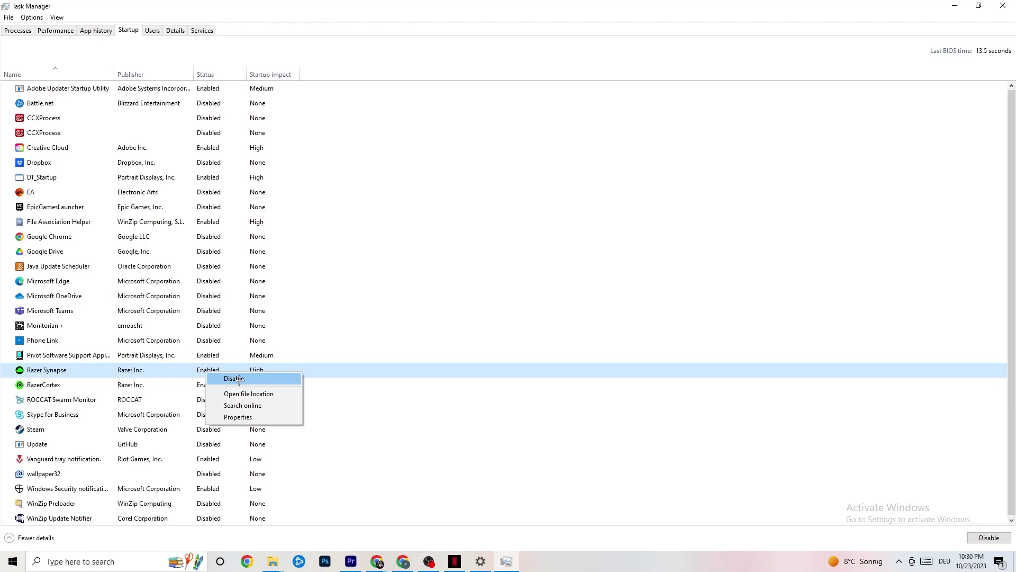
{"action": "left_click", "coordinate": [525, 52]}
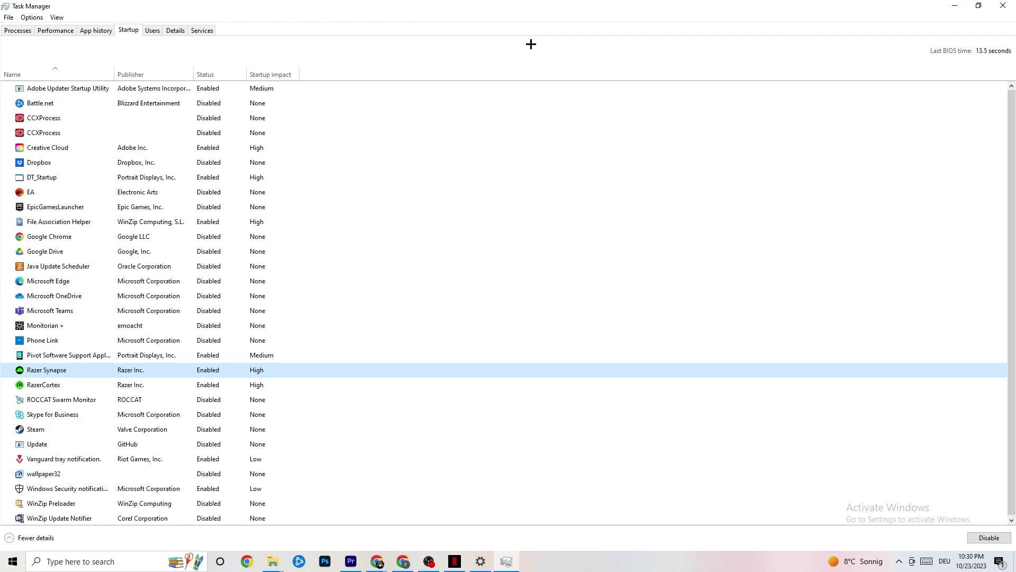
{"action": "left_click", "coordinate": [1002, 6]}
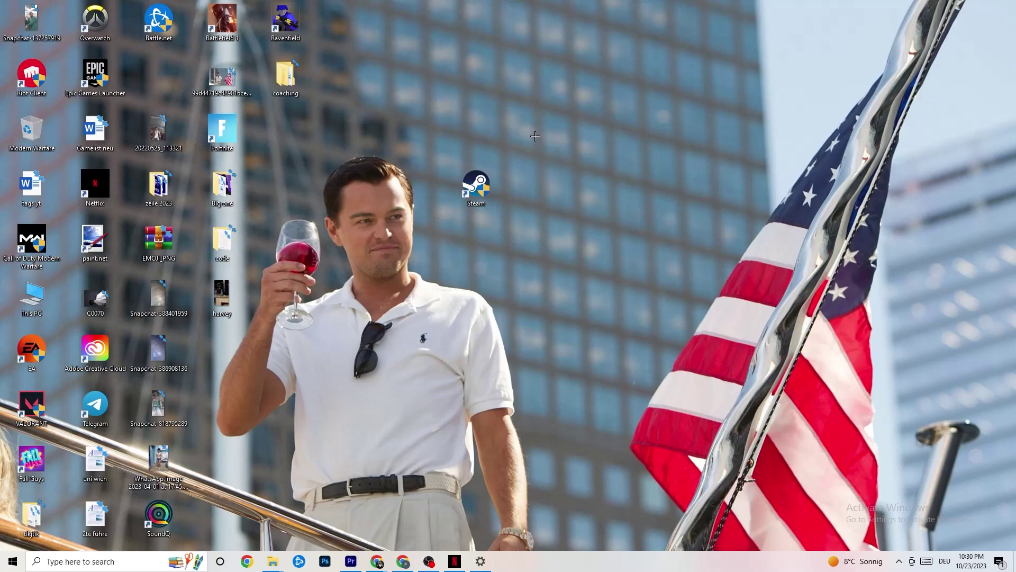
Step: Open the Windows display settings and check the scaling choices for text, apps and other items
{"action": "left_click", "coordinate": [8, 568]}
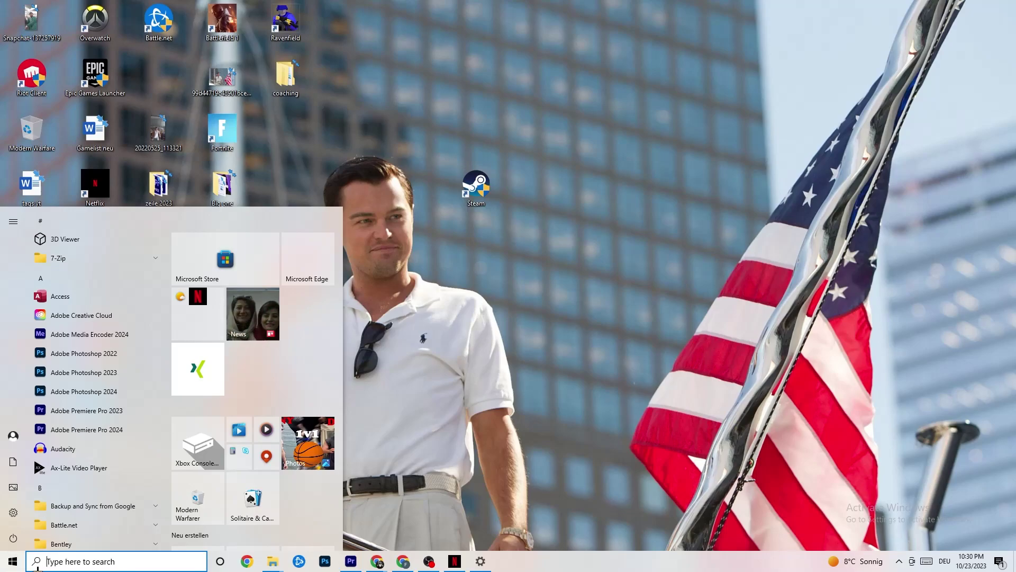
{"action": "left_click", "coordinate": [15, 512]}
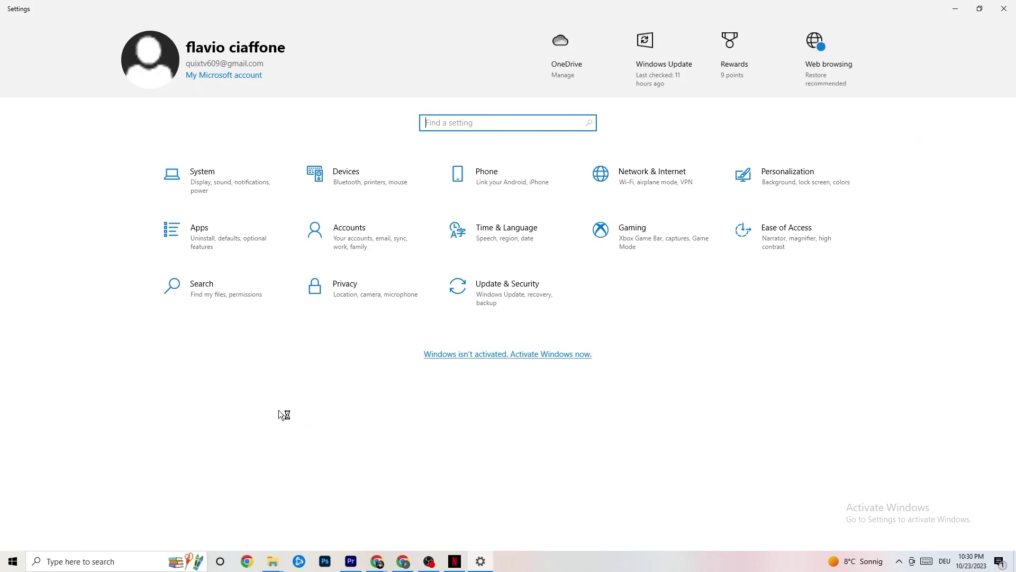
{"action": "left_click", "coordinate": [222, 180]}
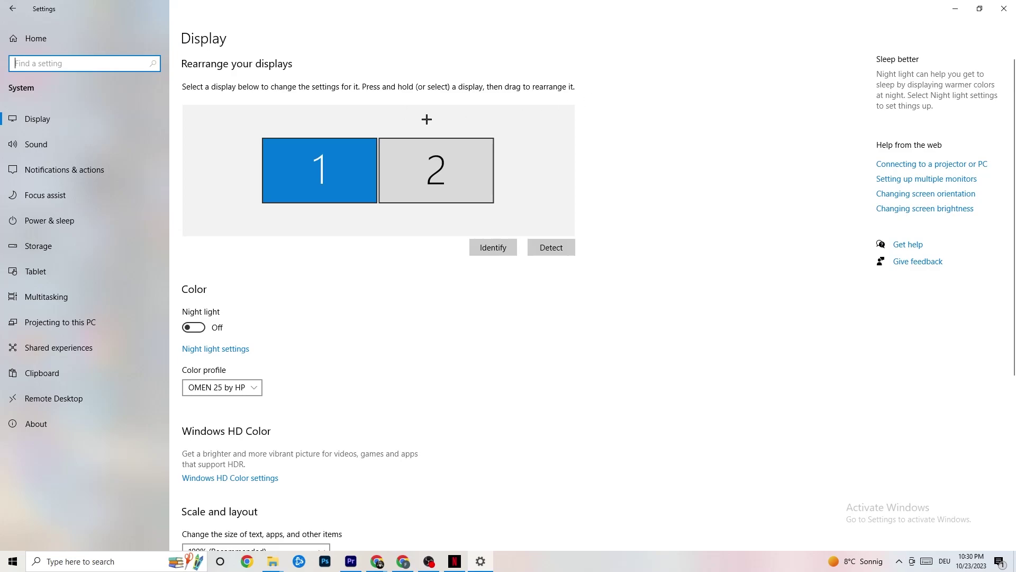
{"action": "scroll", "coordinate": [493, 117], "scroll_direction": "down", "scroll_amount": 5}
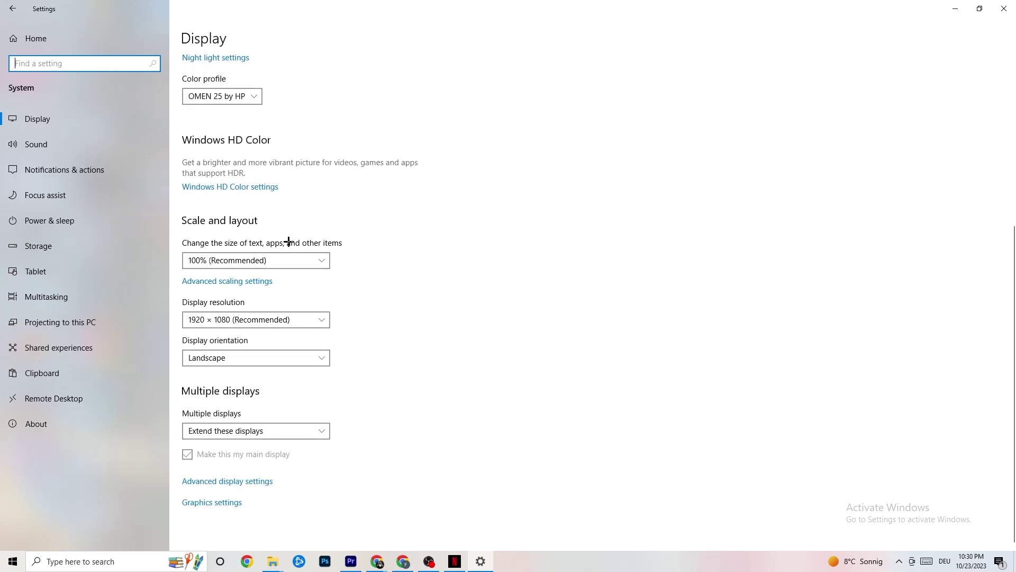
{"action": "left_click", "coordinate": [290, 258]}
{"action": "left_click", "coordinate": [397, 204]}
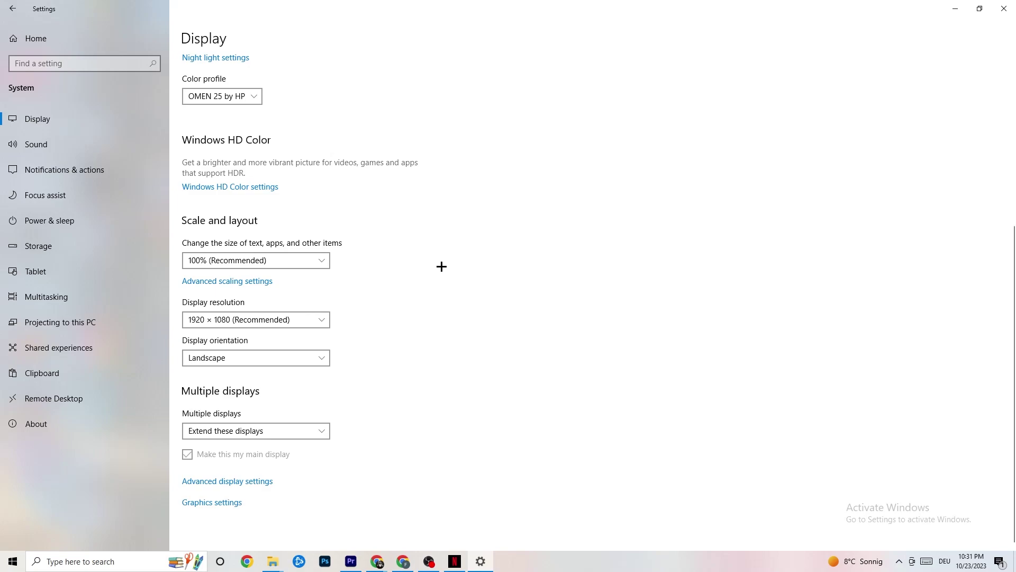
Step: Review the available power plans through the additional power settings, and close Power Options
{"action": "left_click", "coordinate": [63, 218]}
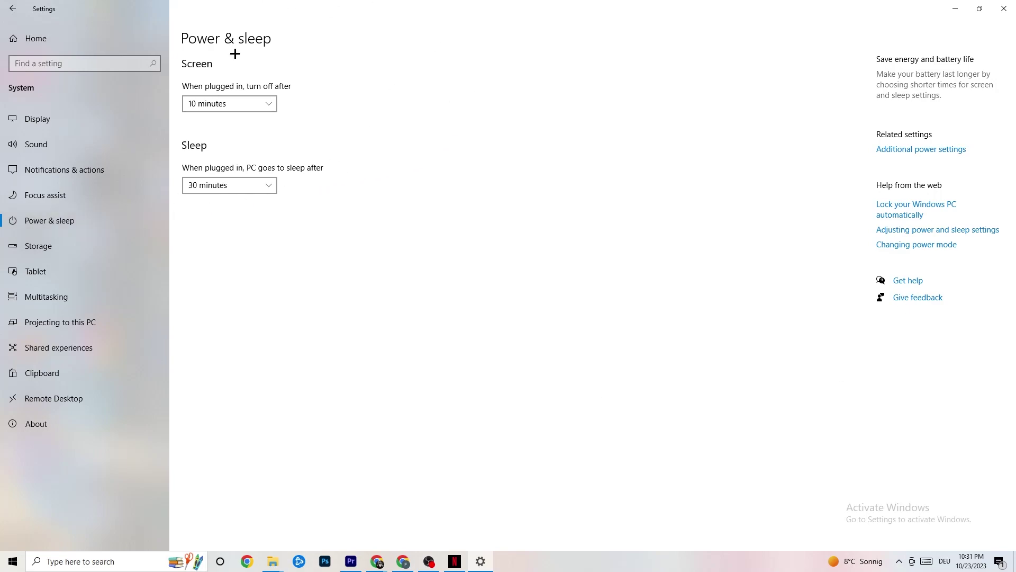
{"action": "left_click", "coordinate": [943, 149]}
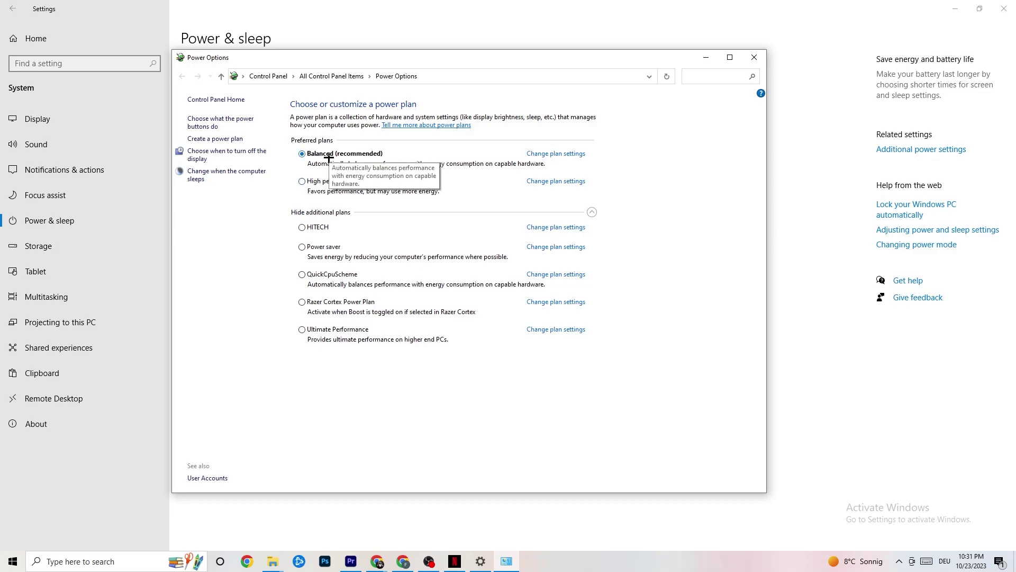
{"action": "left_click", "coordinate": [754, 56]}
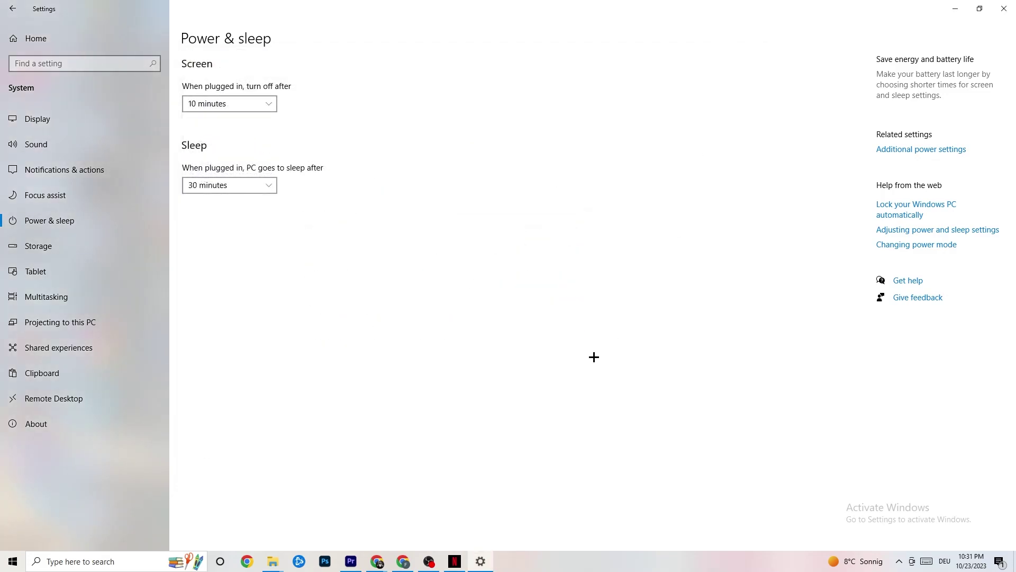
Step: Review the Storage Sense configuration, checking the run frequency and the Downloads folder cleanup choices, and return to the Settings home page
{"action": "left_click", "coordinate": [79, 247]}
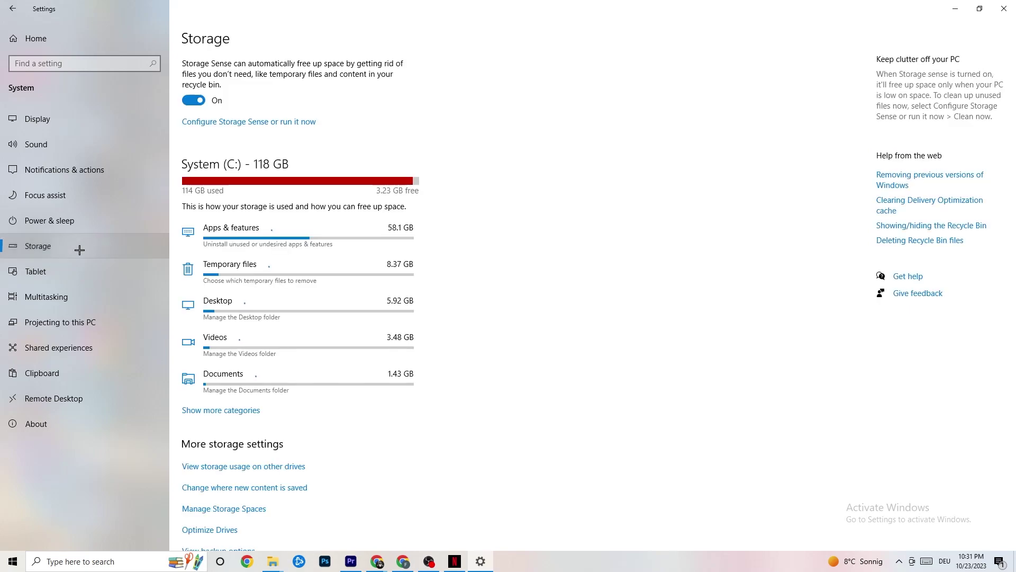
{"action": "left_click", "coordinate": [240, 122]}
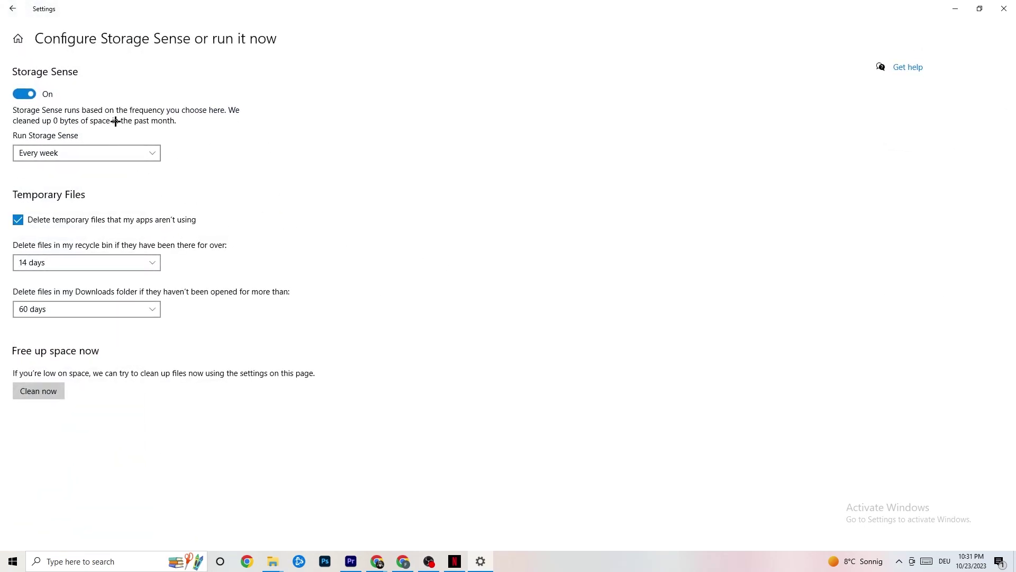
{"action": "left_click", "coordinate": [114, 155]}
{"action": "left_click", "coordinate": [115, 155]}
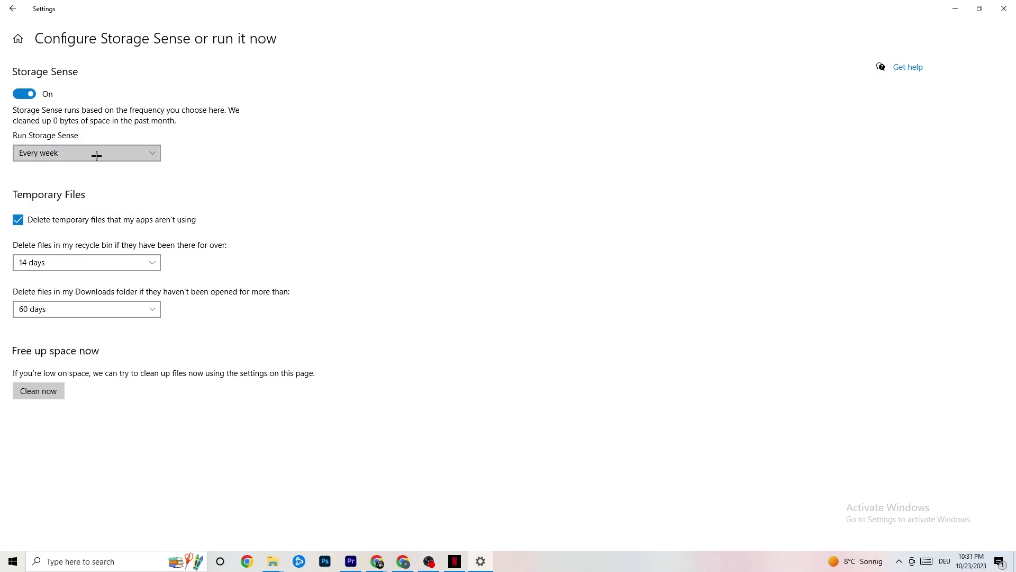
{"action": "left_click", "coordinate": [110, 313]}
{"action": "left_click", "coordinate": [309, 281]}
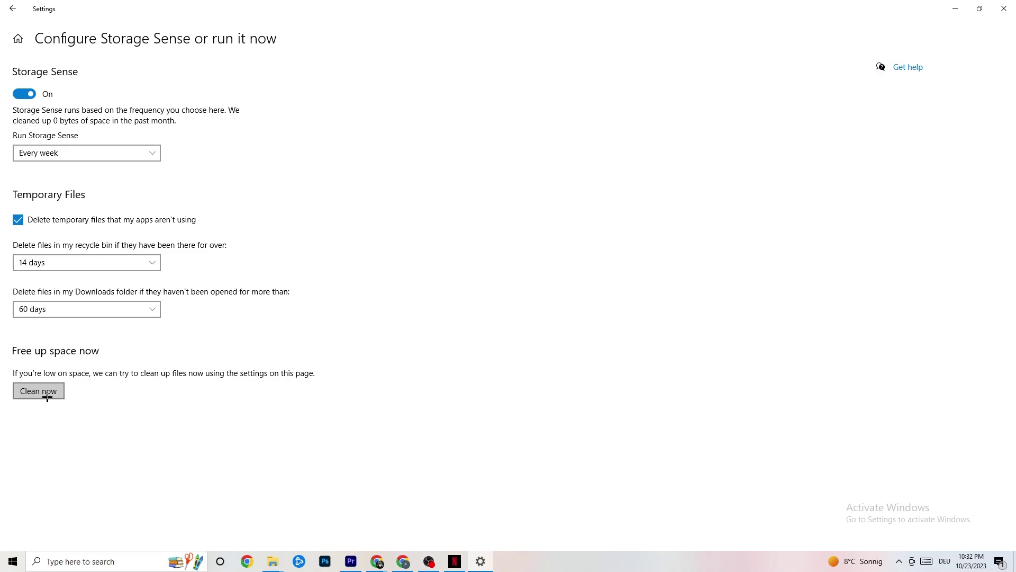
{"action": "left_click", "coordinate": [11, 6]}
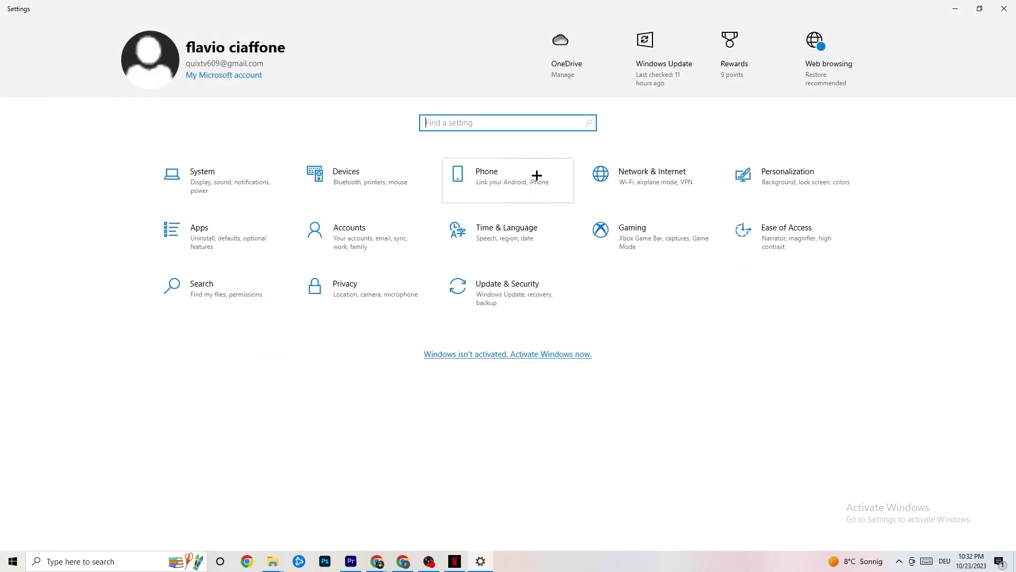
Step: Review the Xbox Game Bar, Captures and Game Mode pages of the Gaming settings, and return to the Settings home page
{"action": "left_click", "coordinate": [677, 241]}
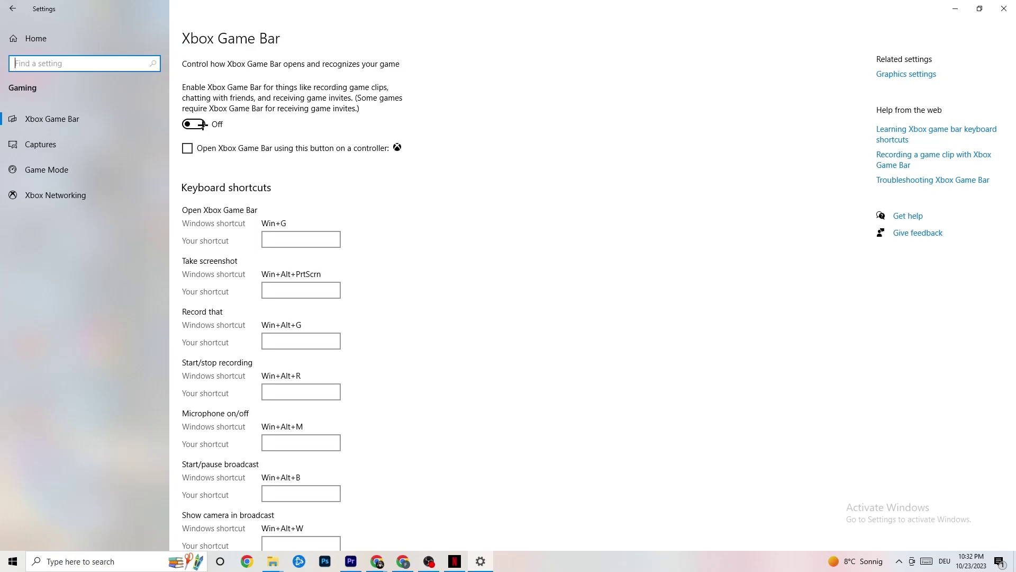
{"action": "left_click", "coordinate": [78, 144]}
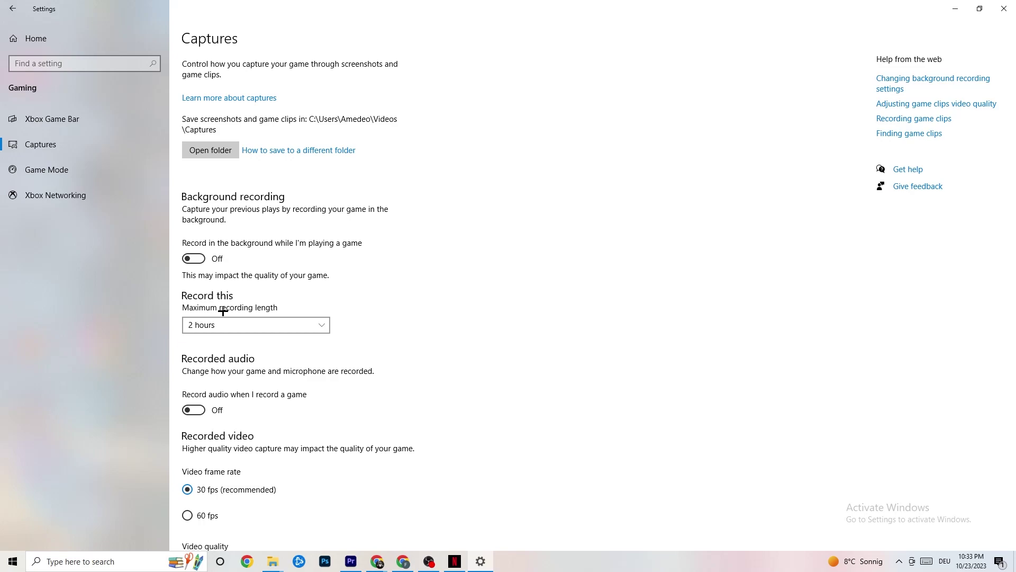
{"action": "left_click", "coordinate": [93, 170]}
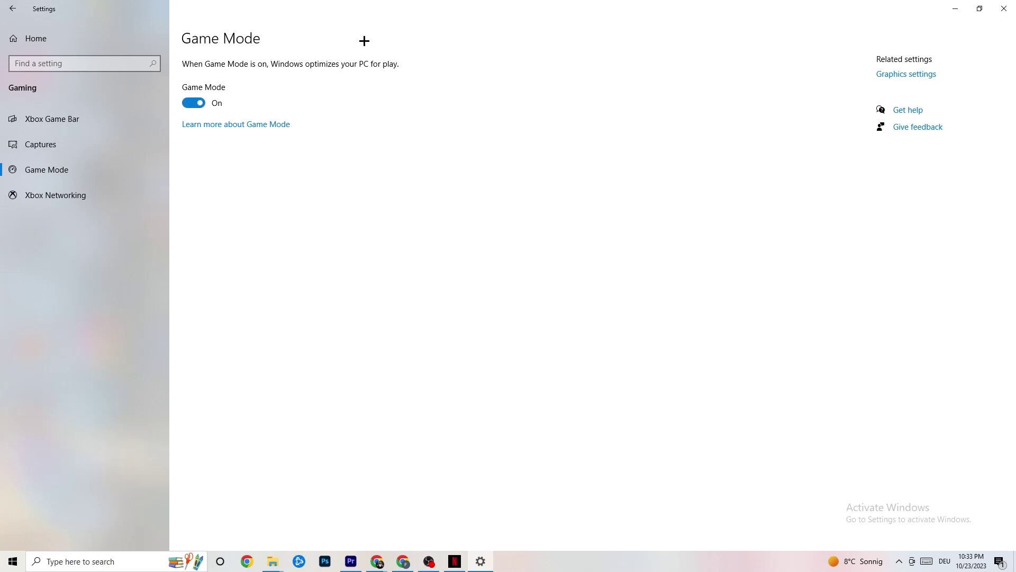
{"action": "left_click", "coordinate": [13, 9]}
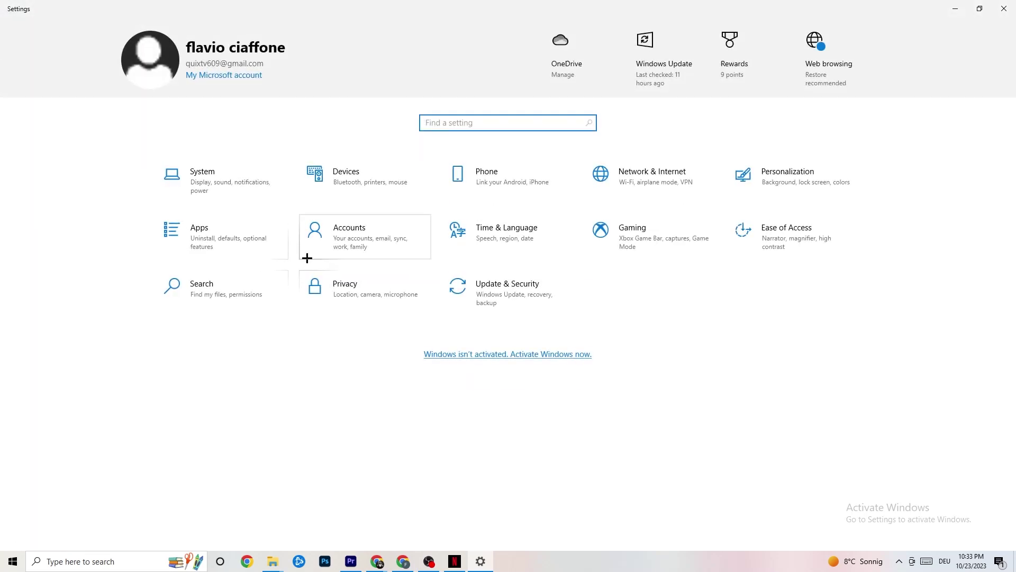
Step: Check the Windows Update and Troubleshoot pages under Update & Security, and close Settings
{"action": "left_click", "coordinate": [470, 302]}
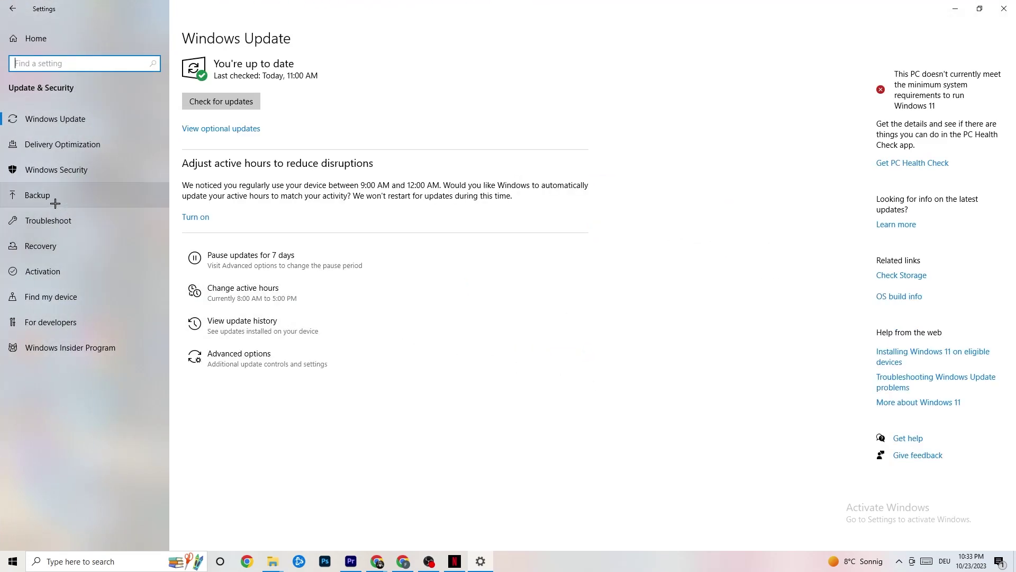
{"action": "left_click", "coordinate": [57, 218]}
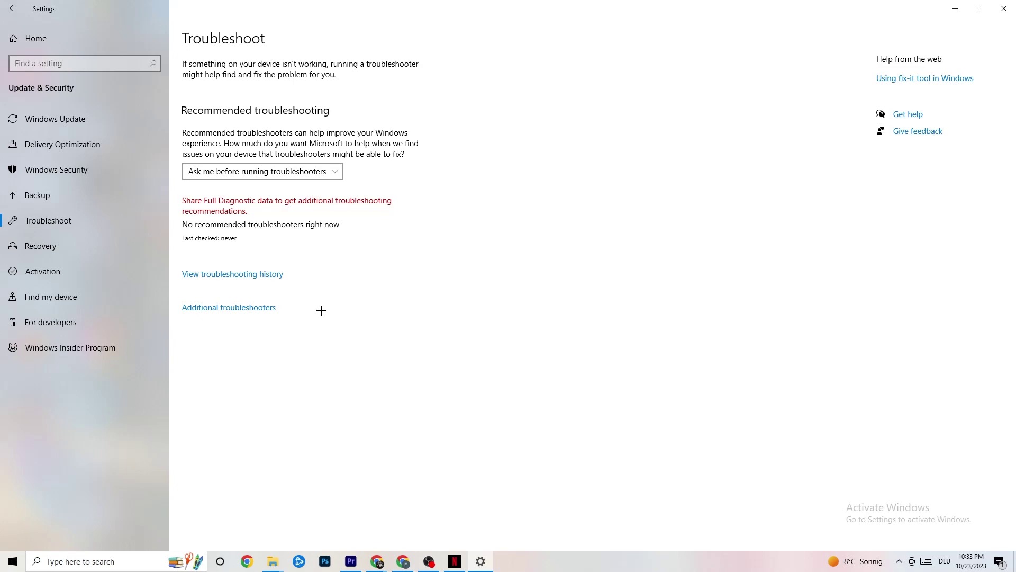
{"action": "left_click", "coordinate": [82, 126]}
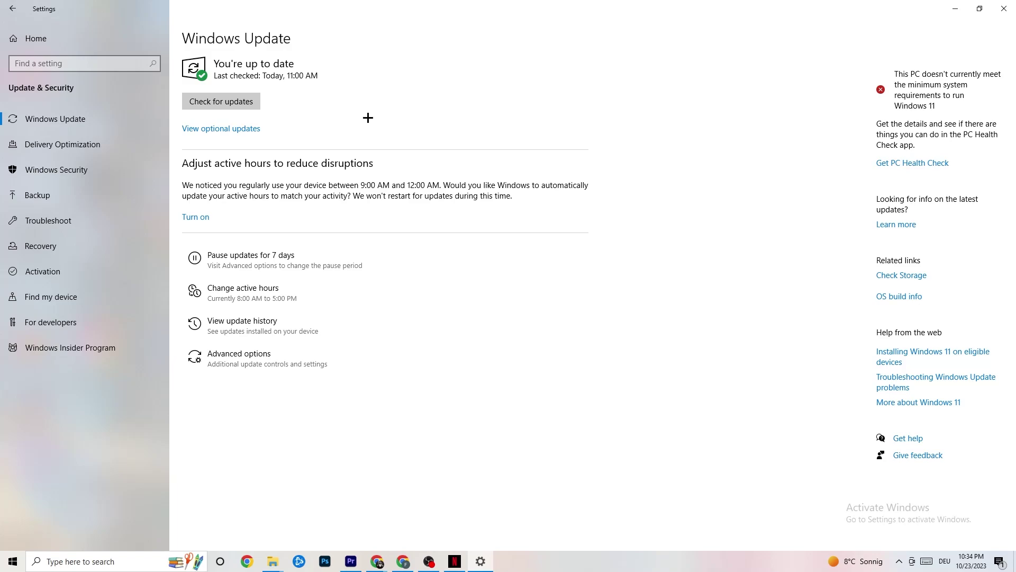
{"action": "left_click", "coordinate": [1003, 9]}
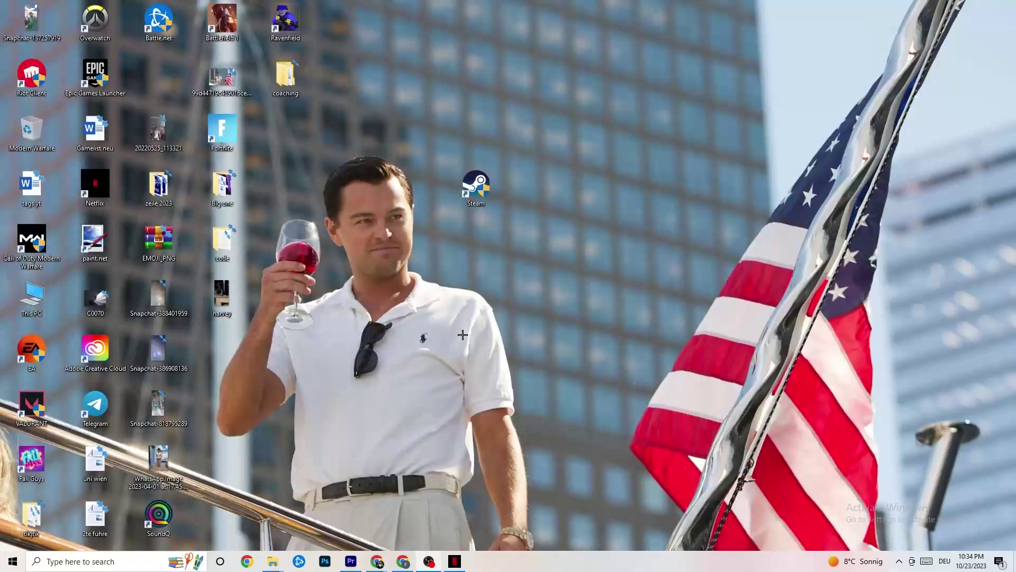